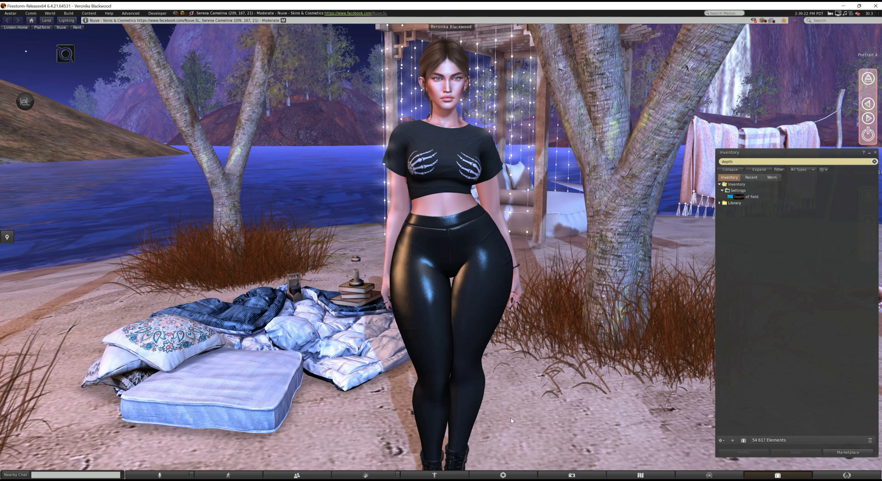
Bring up the snapshot window and apply the Depth of field environment setting from the inventory only to your own view.
click(875, 152)
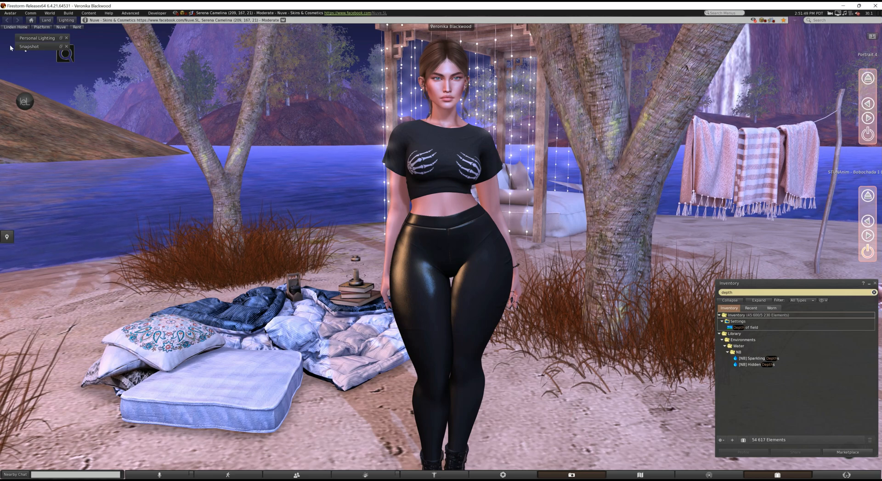
click(61, 46)
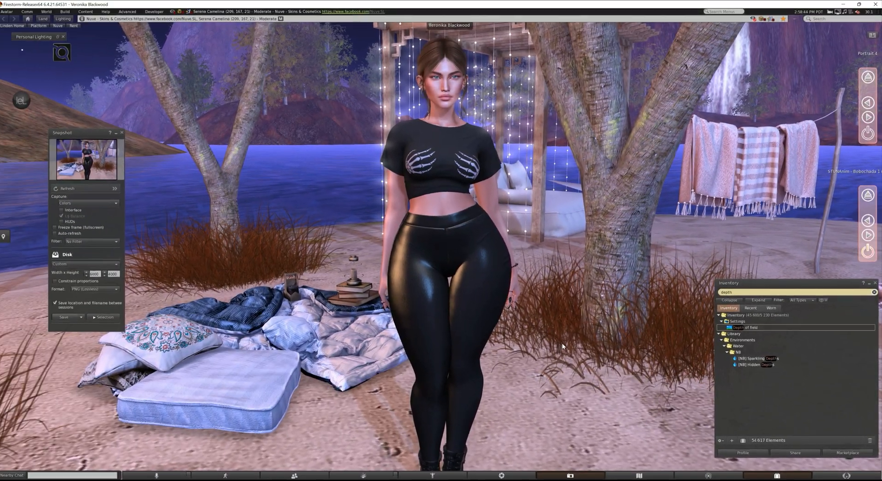
right_click(747, 327)
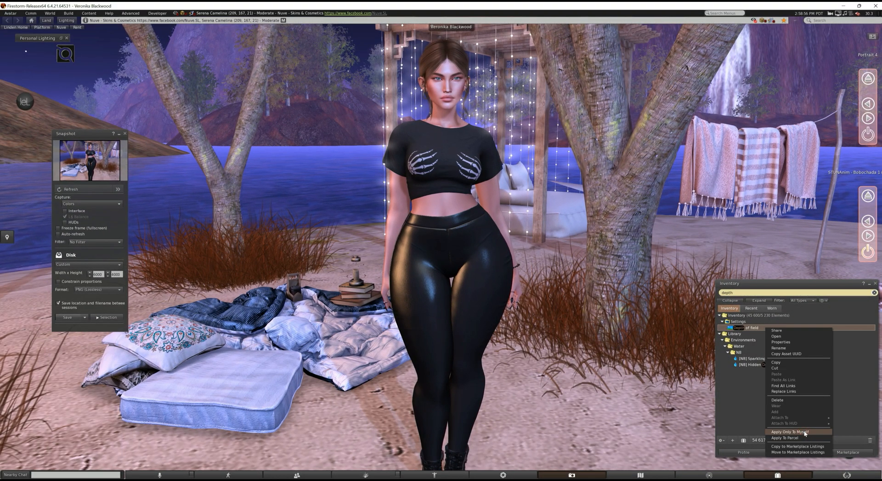
click(803, 427)
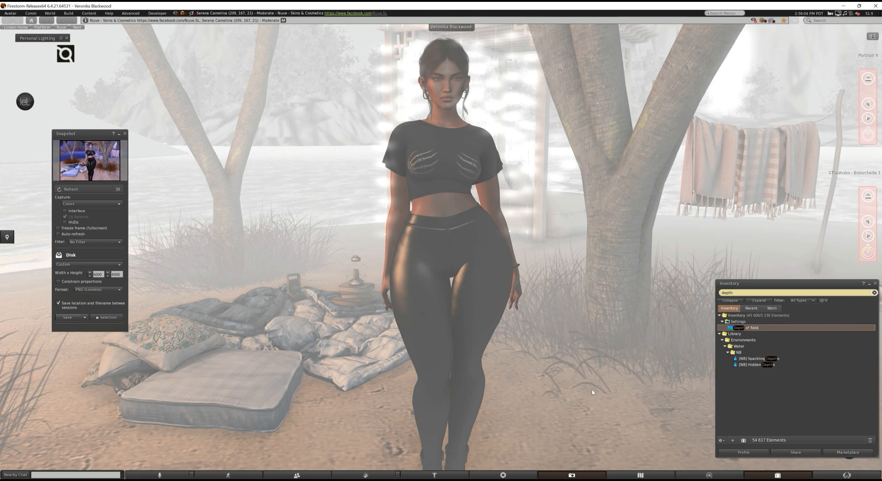
Refresh the snapshot preview with the foggy scene and save the snapshot to disk.
click(82, 190)
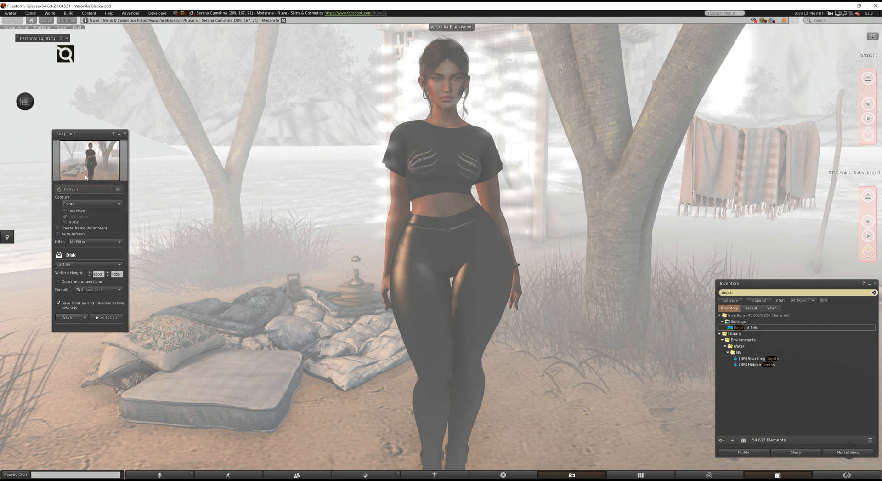
click(76, 317)
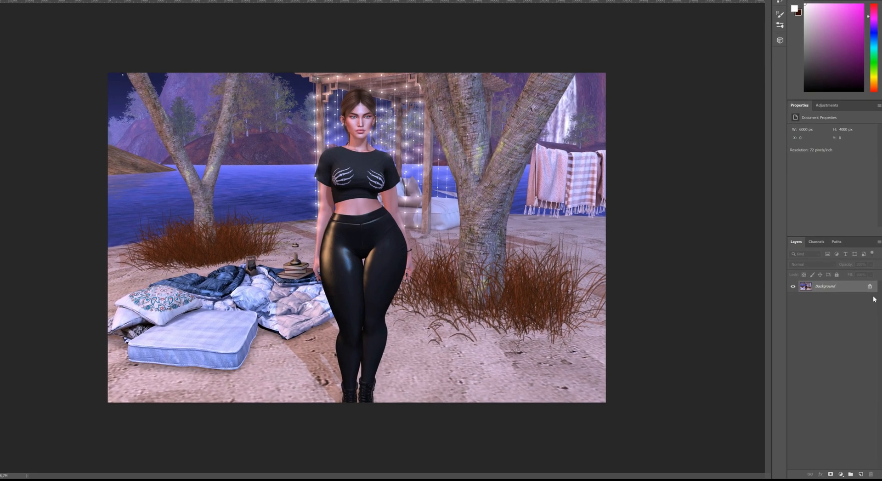
Switch to Photoshop and convert the Background of the normal, fog-free snapshot into a regular layer with the default settings.
right_click(831, 286)
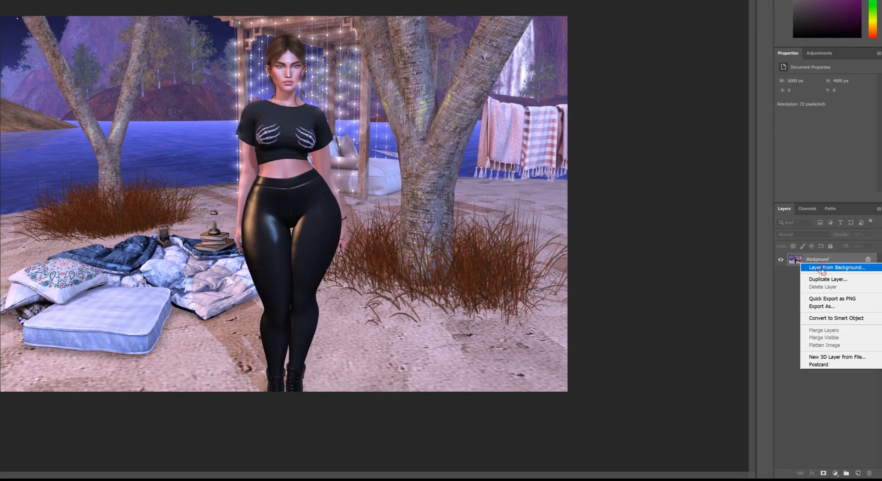
click(827, 275)
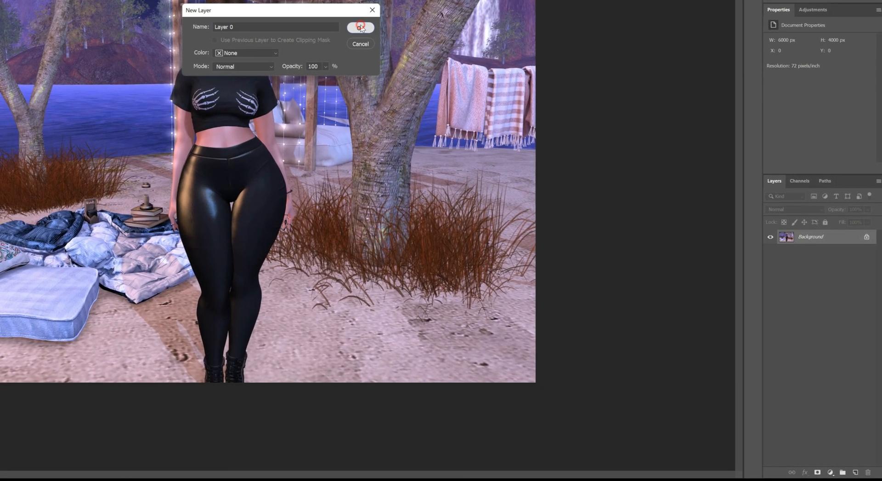
click(389, 53)
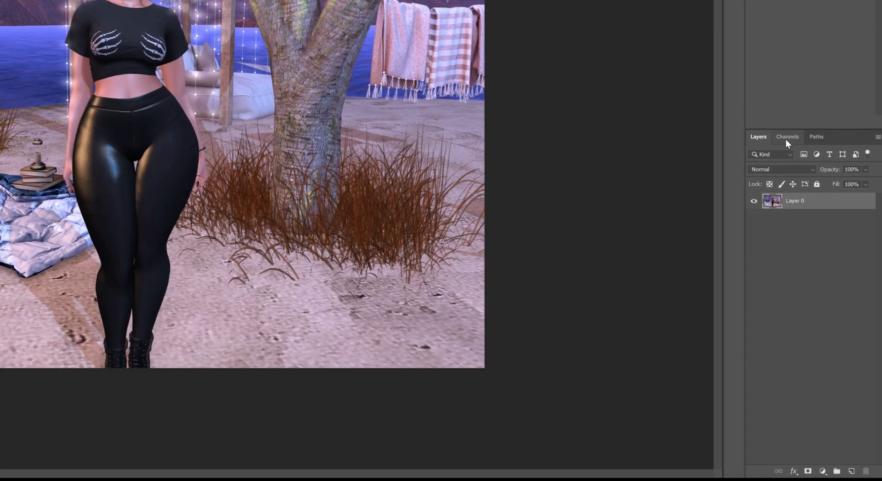
Add a new alpha channel to the fog-free snapshot, keeping the RGB channels shown and the alpha channel hidden, and return to the layers.
click(790, 156)
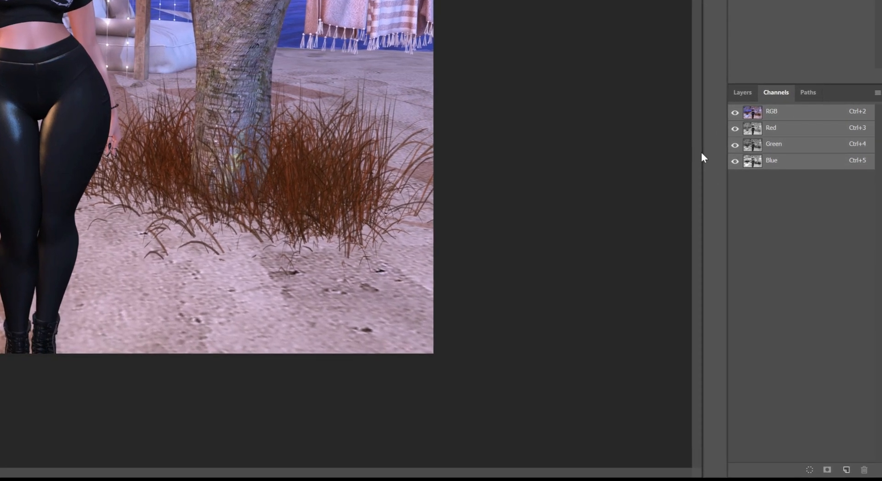
click(844, 469)
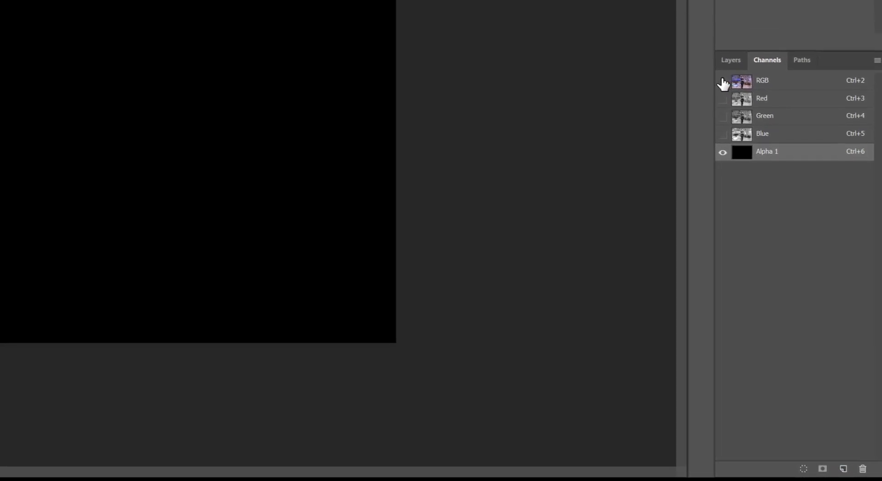
click(725, 90)
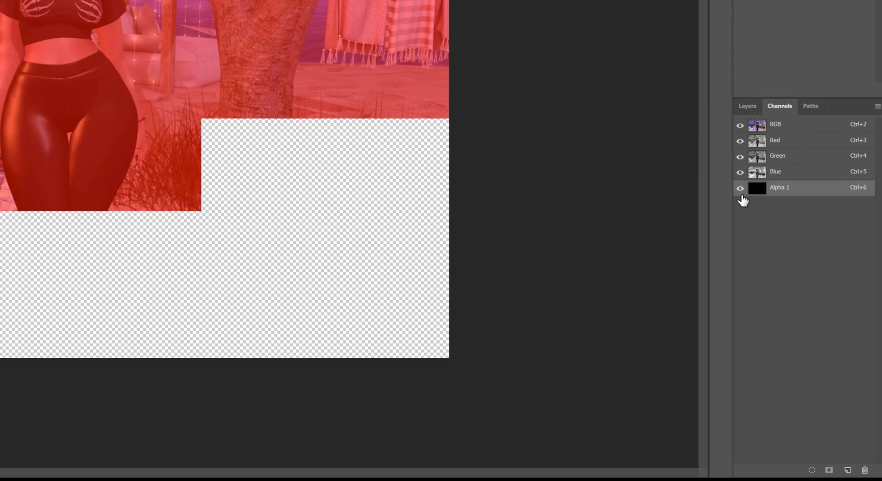
click(740, 188)
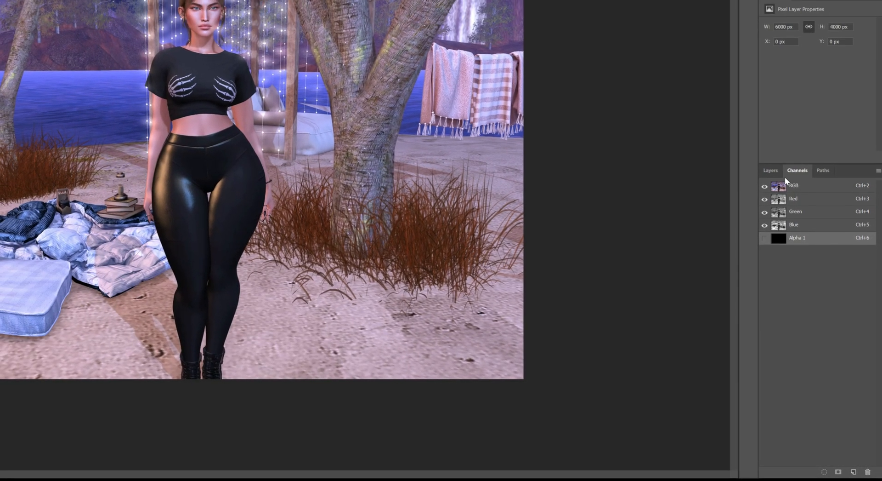
click(759, 144)
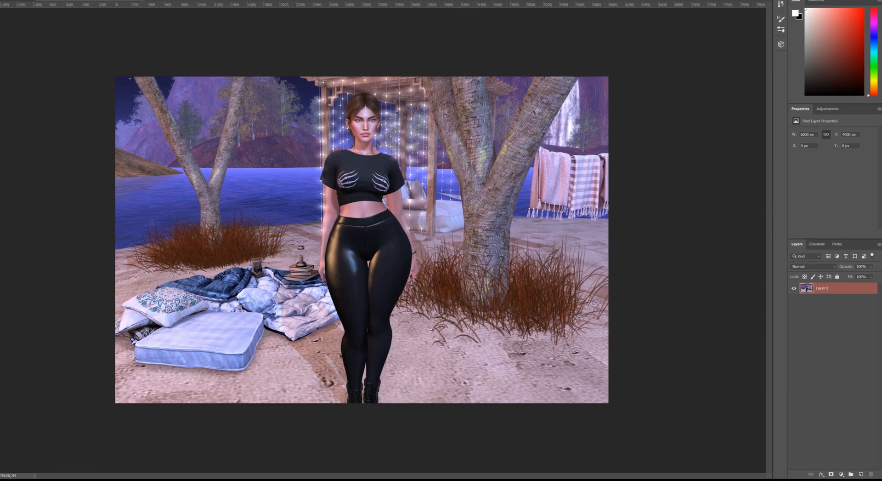
Convert the Background of the foggy image Snapshot_619.png into a regular layer with the default settings.
click(20, 17)
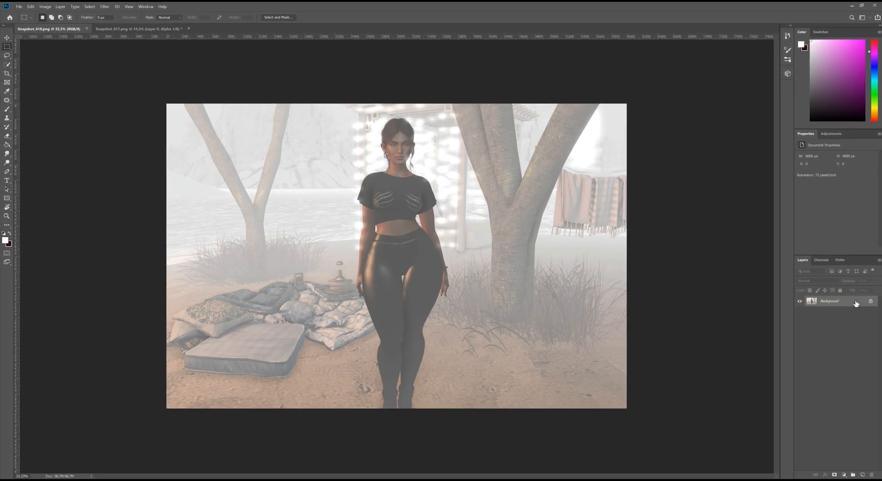
right_click(836, 305)
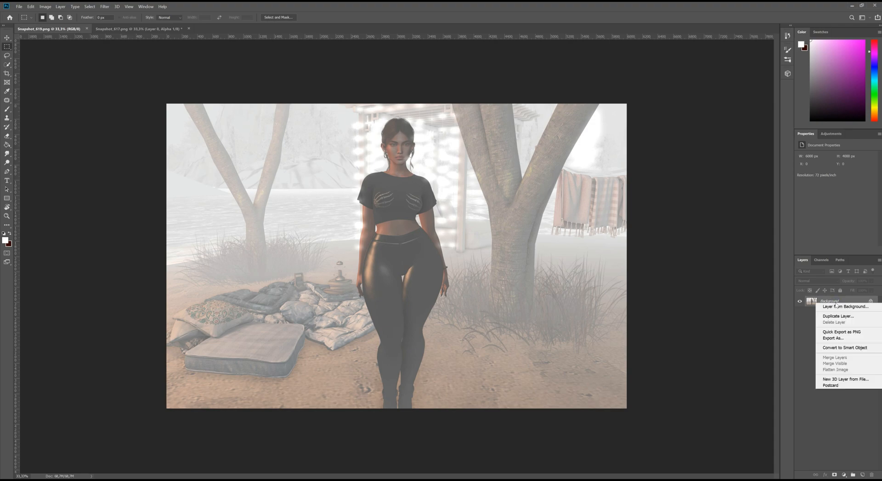
click(837, 307)
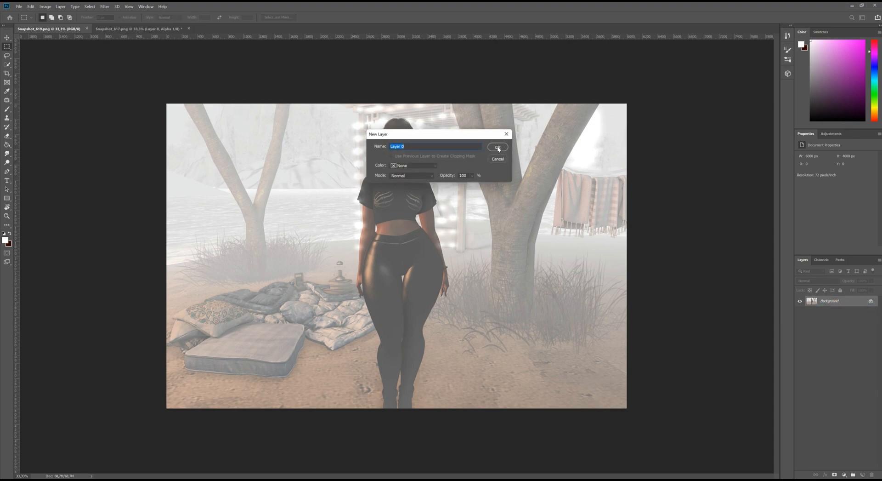
click(498, 147)
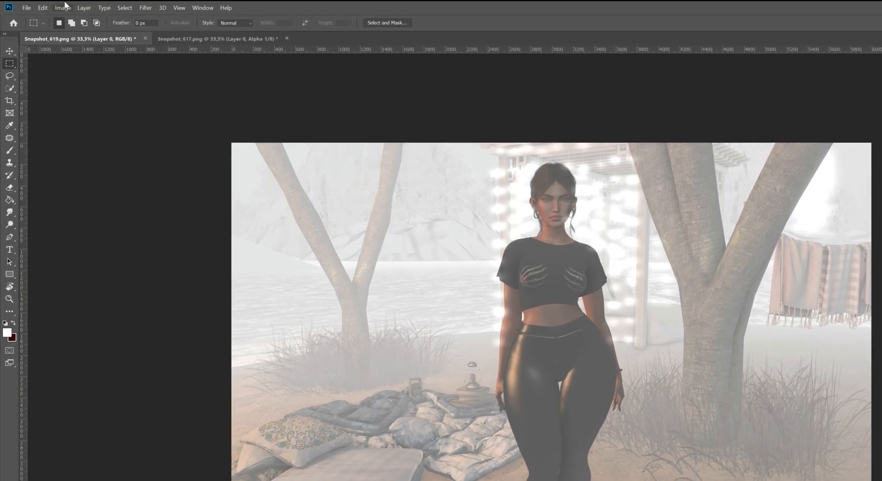
Desaturate the foggy image layer.
click(46, 6)
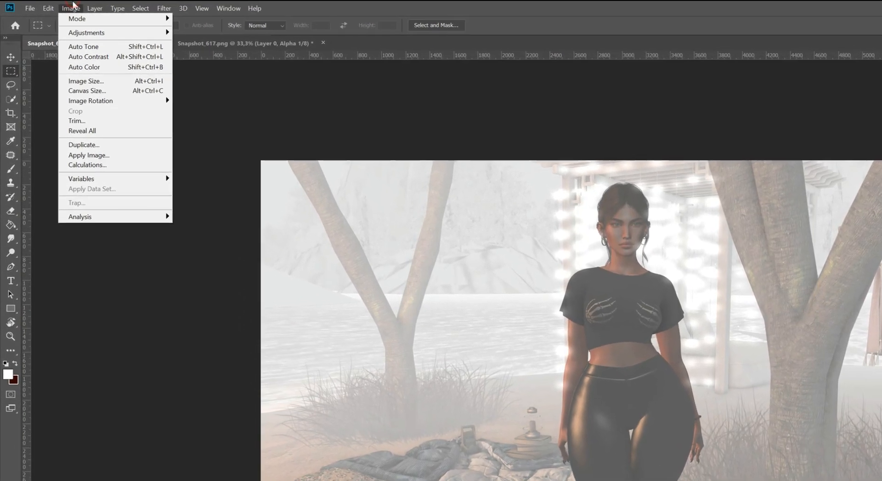
mouse_move(91, 32)
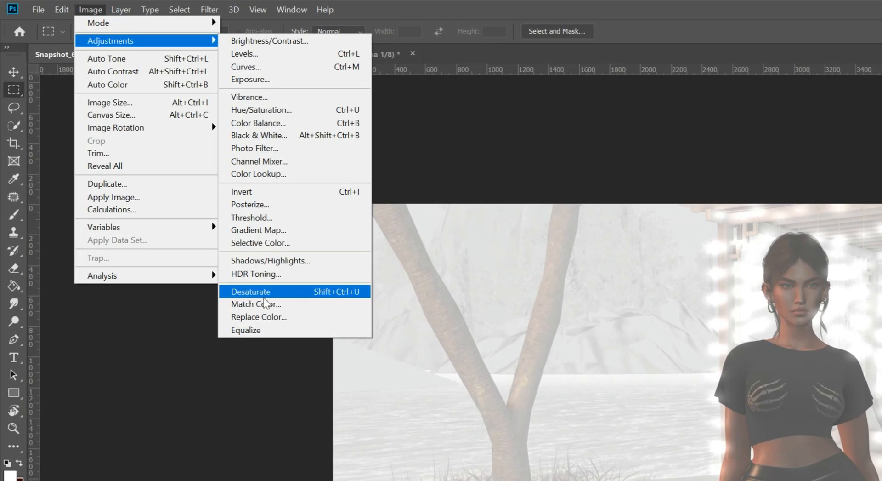
click(264, 295)
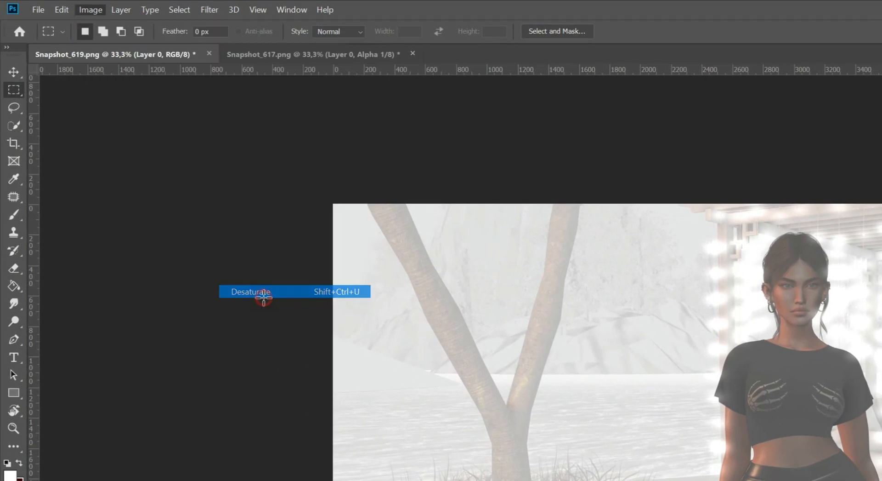
Apply Levels to the desaturated image with the midtone input at 0,10 and the white input at 196.
click(89, 7)
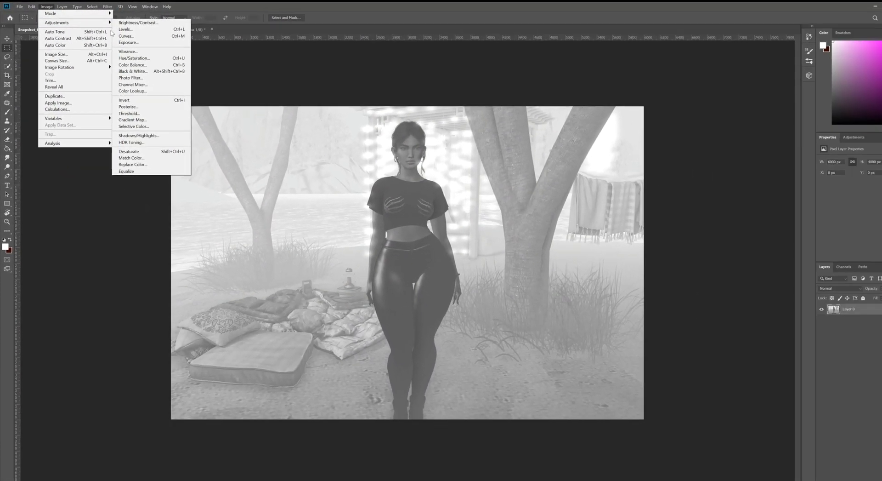
click(125, 29)
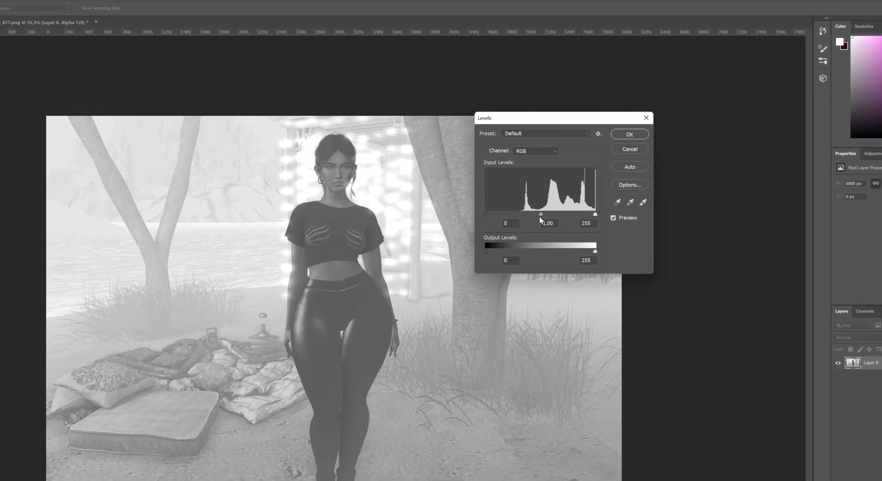
drag(547, 205, 547, 205)
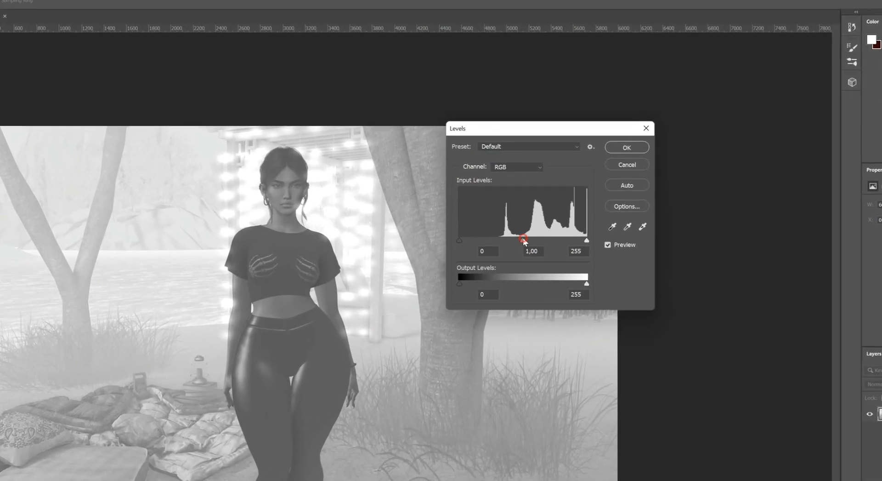
drag(524, 239, 581, 182)
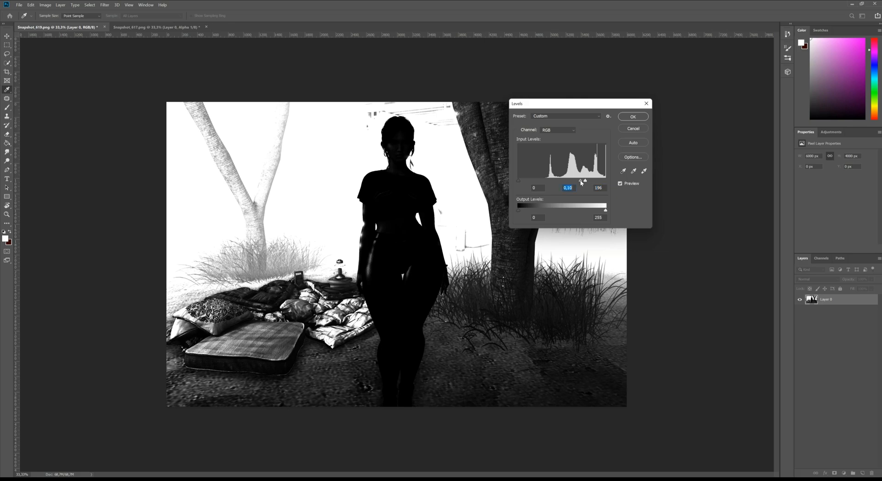
click(638, 117)
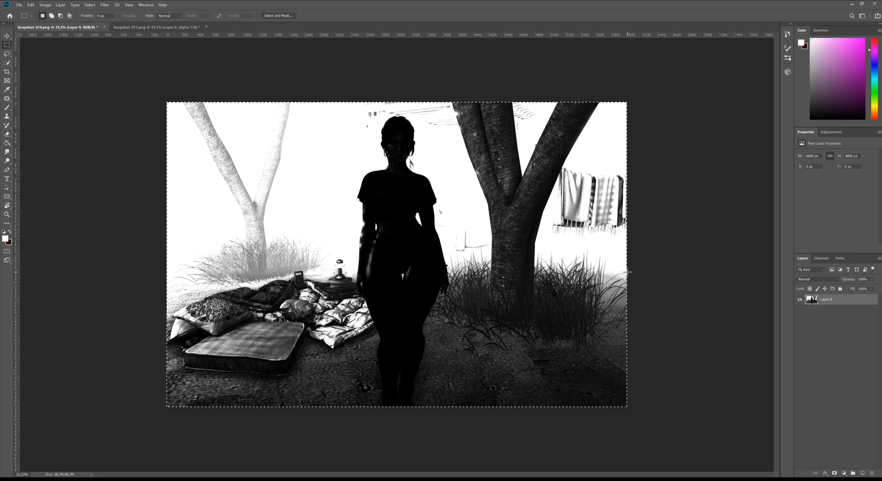
Paste the copied black-and-white depth image into the Alpha 1 channel of Snapshot_617.png.
click(153, 26)
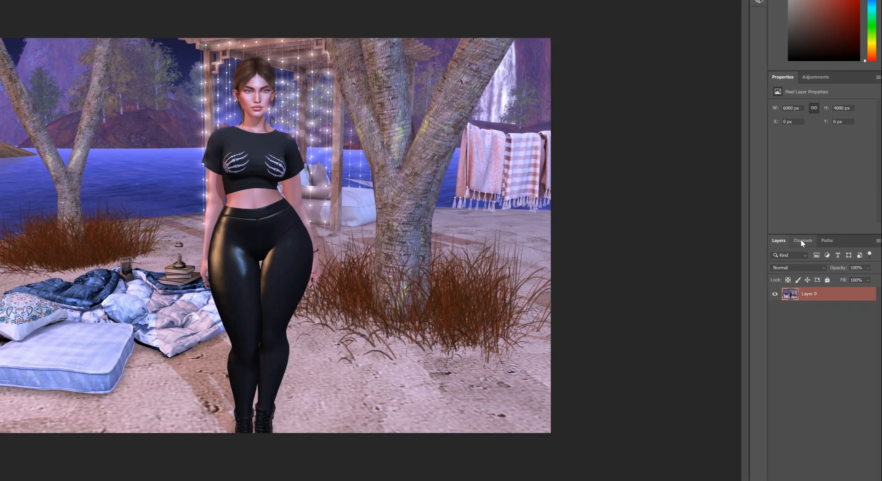
click(801, 238)
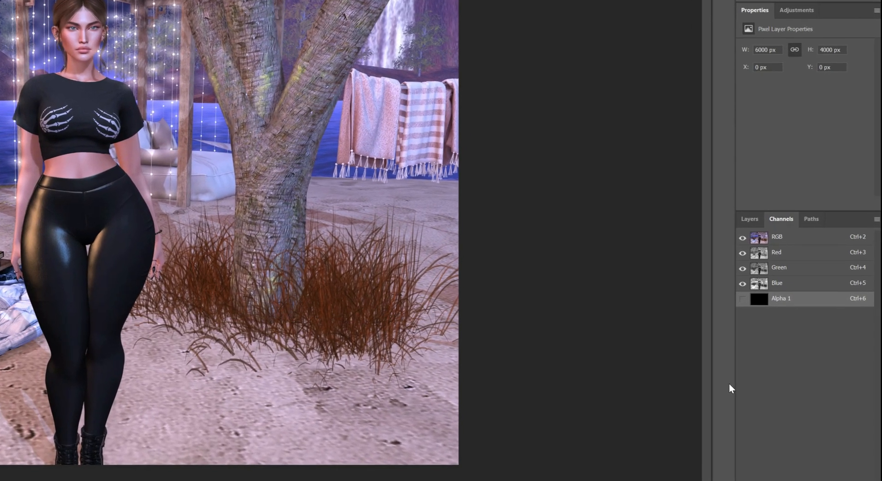
key(ctrl+v)
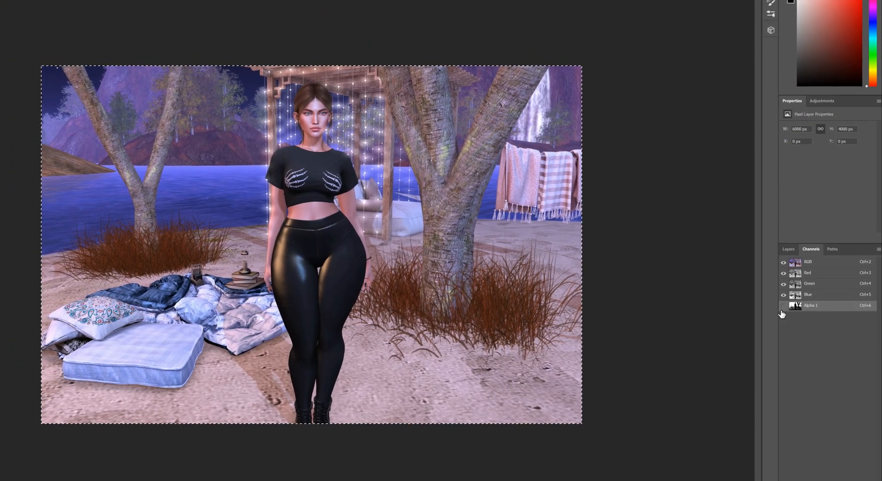
Check the Alpha 1 mask overlay on the image, hide it again, select the RGB composite channel and return to the layers.
click(783, 305)
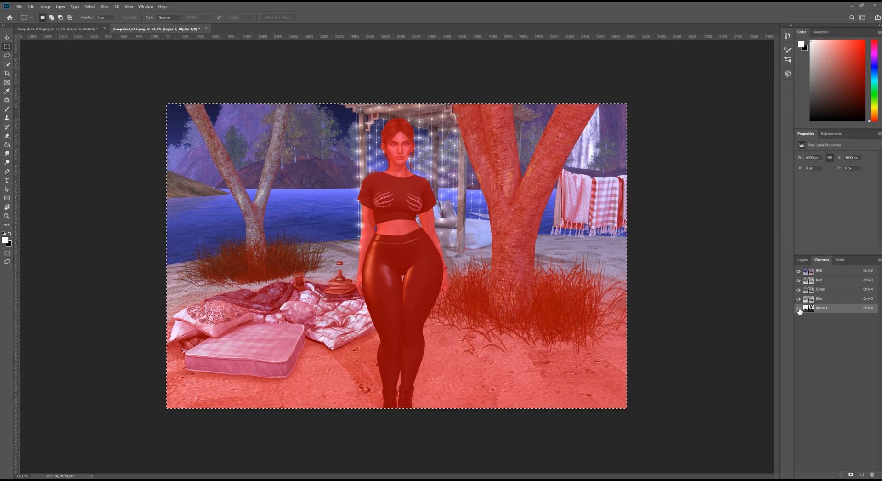
click(799, 309)
click(820, 273)
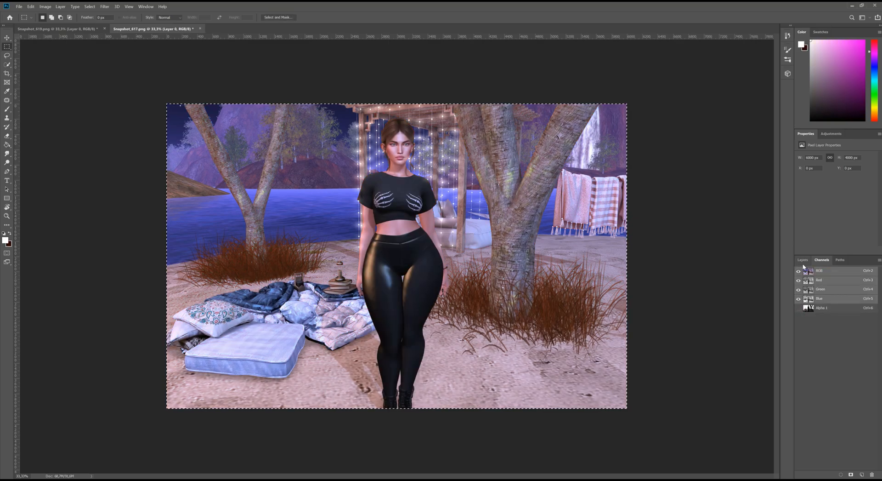
click(802, 260)
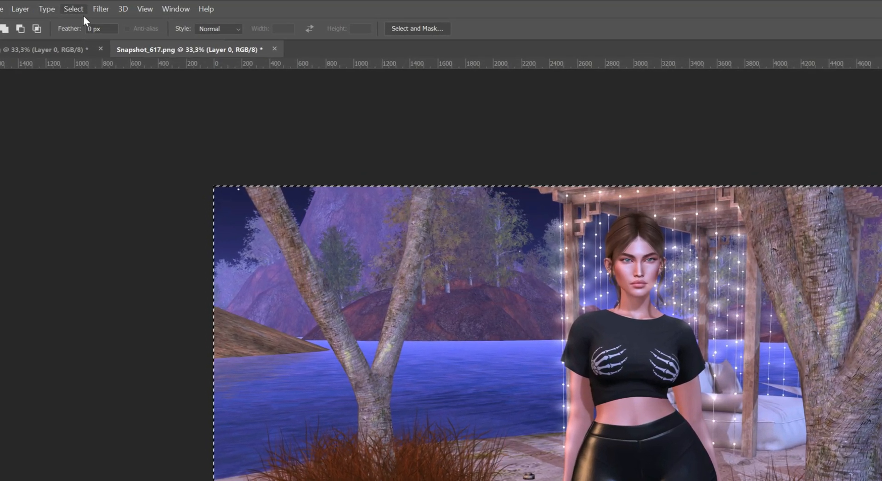
Apply the Lens Blur filter to the snapshot with Alpha 1 as the depth map source.
click(96, 10)
mouse_move(155, 145)
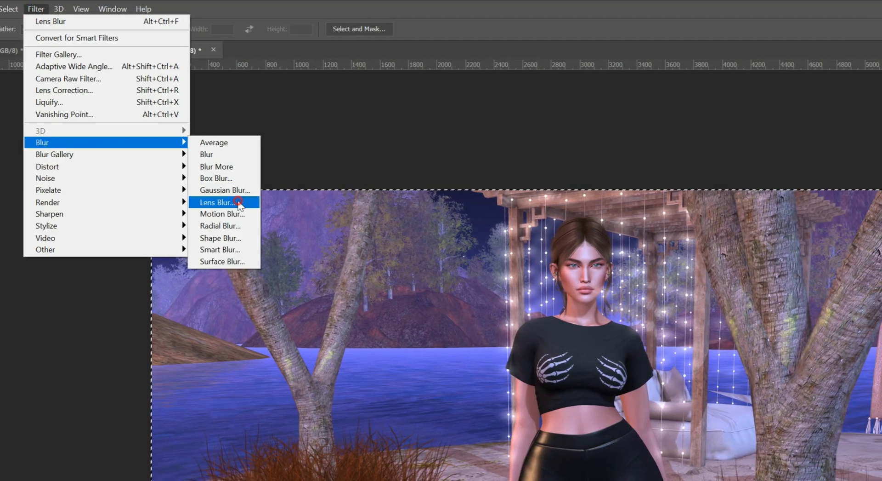
click(285, 202)
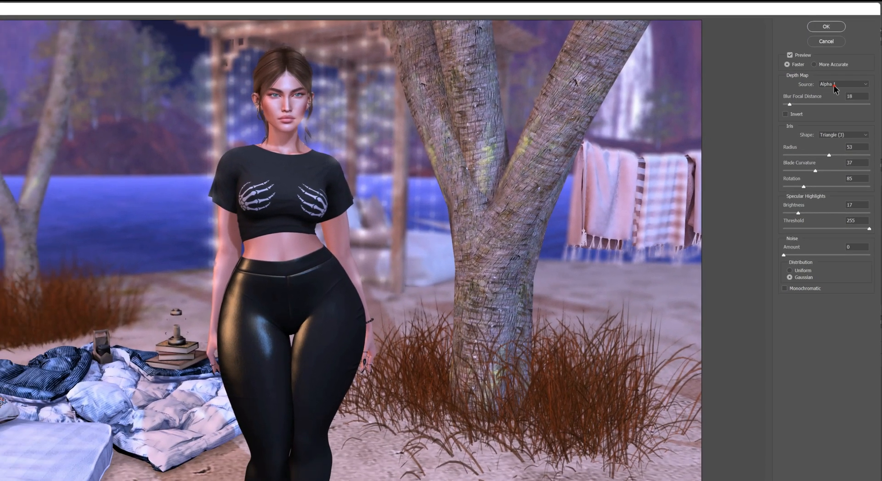
click(834, 84)
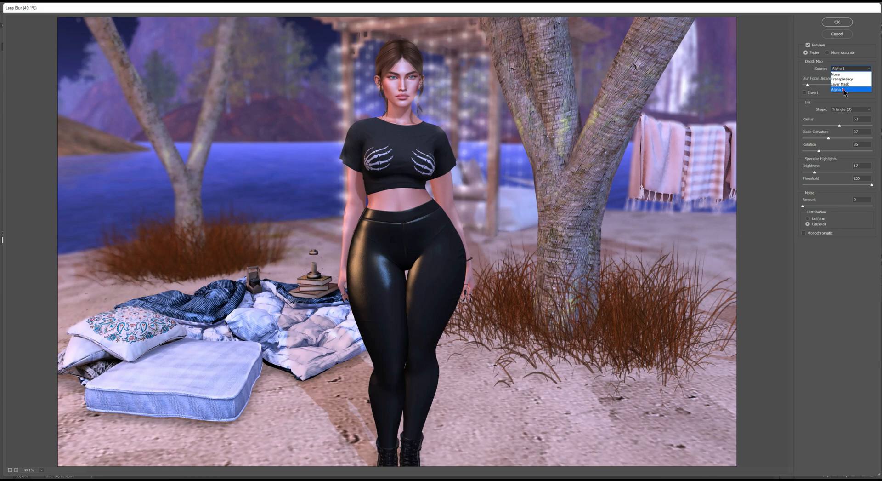
click(843, 89)
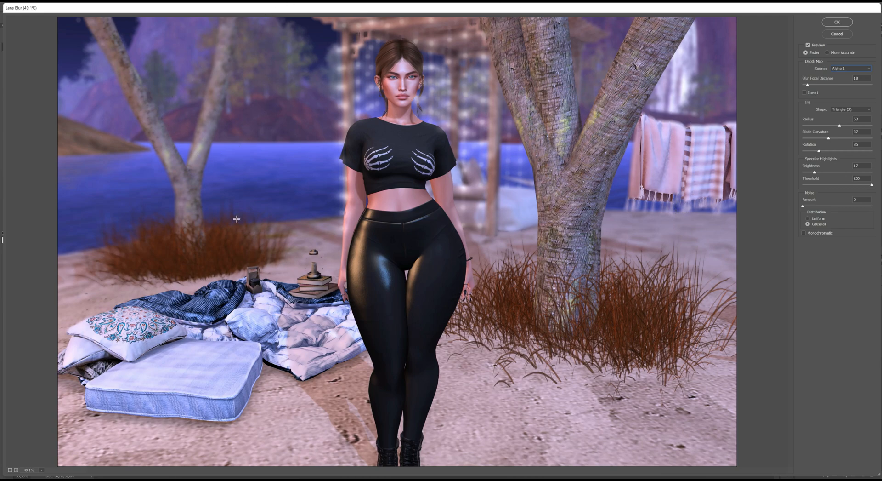
click(830, 23)
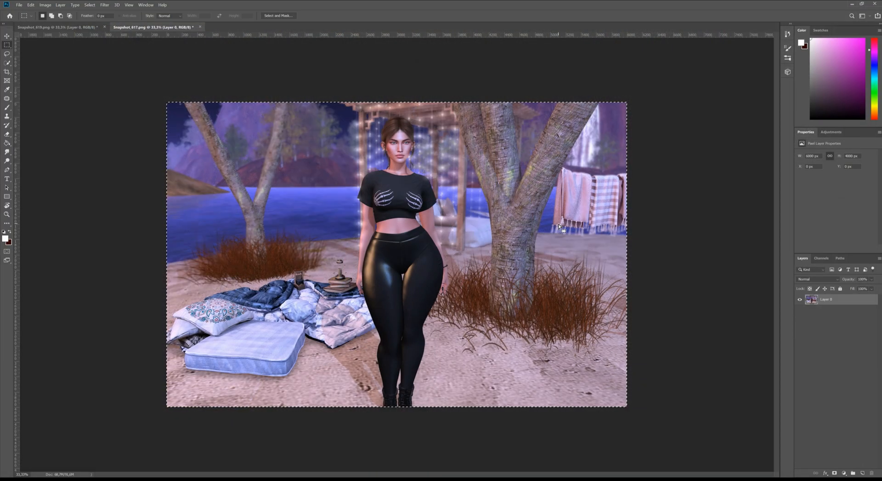
Examine the Lens Blur result on the figure, trees and background at close and full view.
key(ctrl+plus)
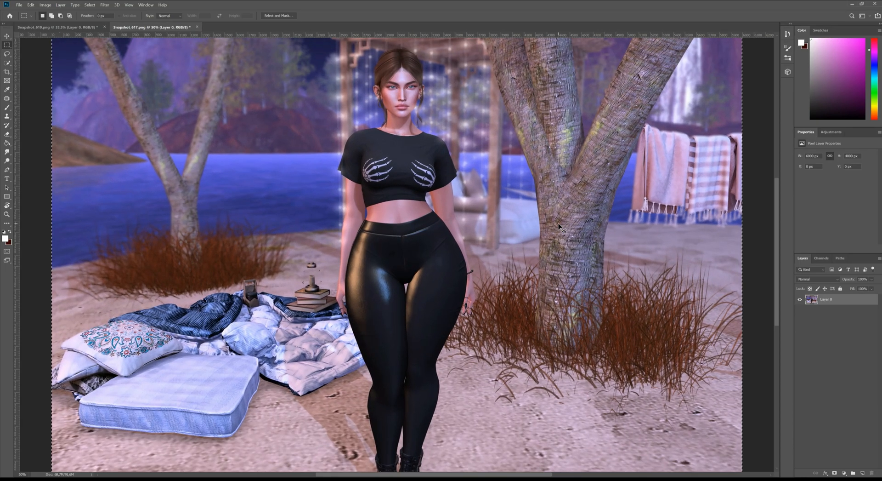
key(ctrl+plus)
key(ctrl+minus)
key(ctrl+minus)
key(ctrl+minus)
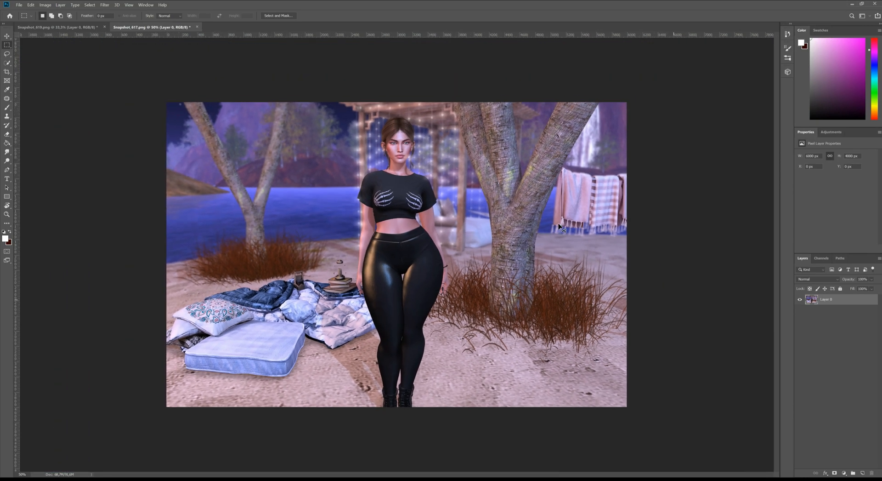
key(ctrl+plus)
key(ctrl+minus)
key(ctrl+a)
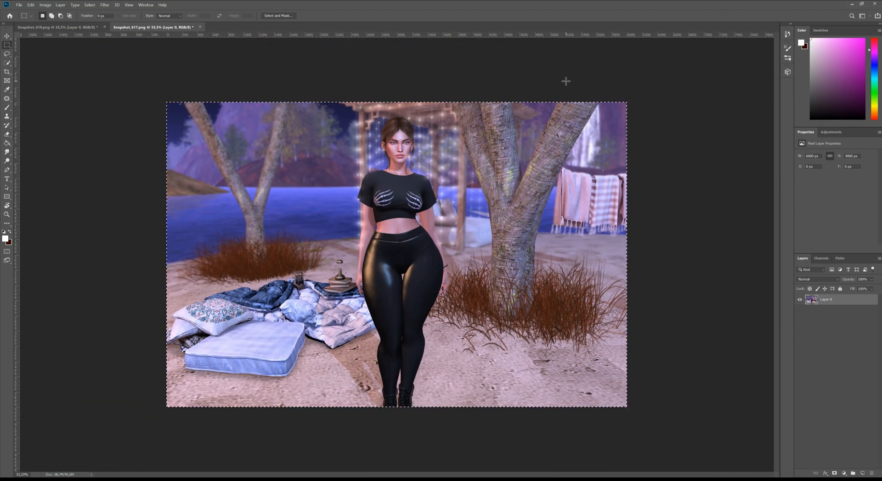
key(ctrl+plus)
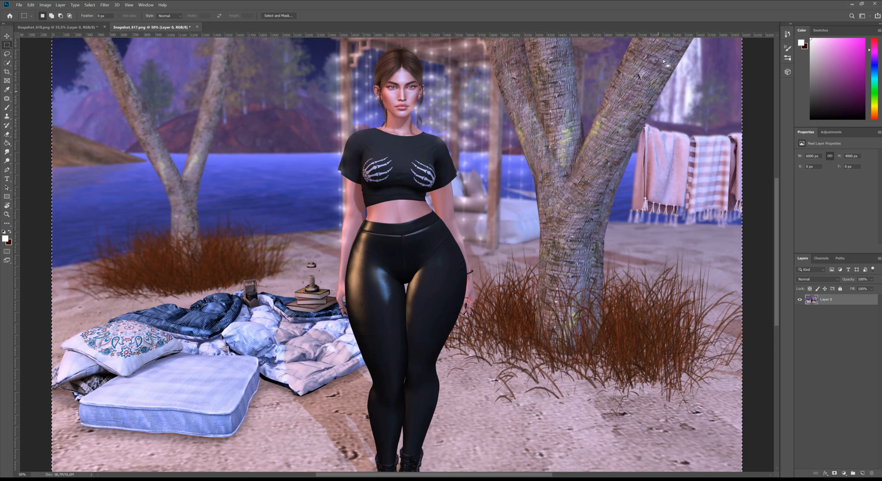
key(ctrl+minus)
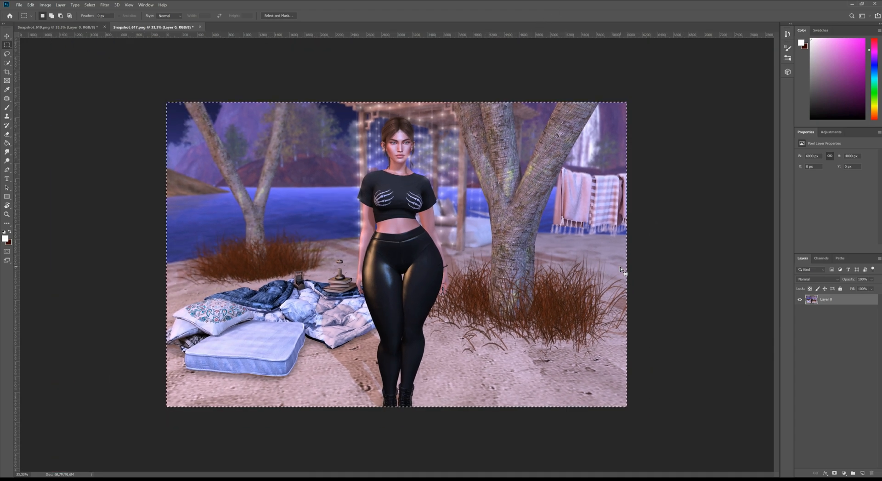
Undo the Lens Blur.
click(30, 4)
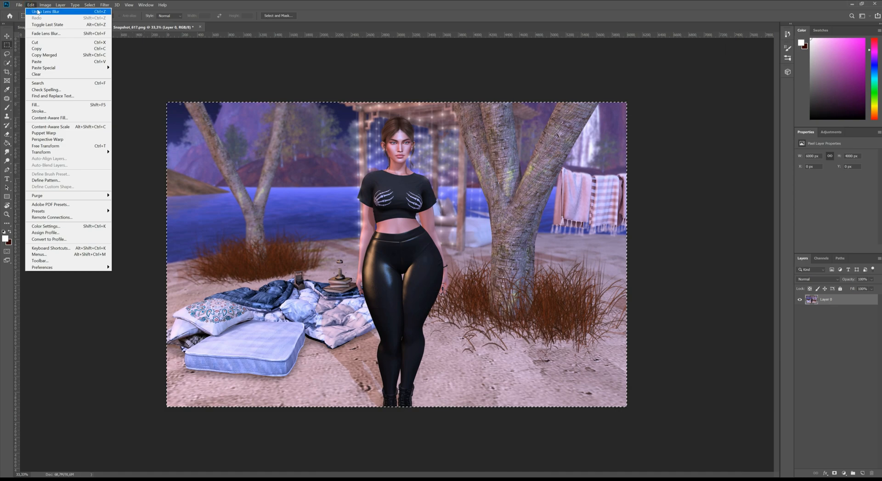
click(40, 11)
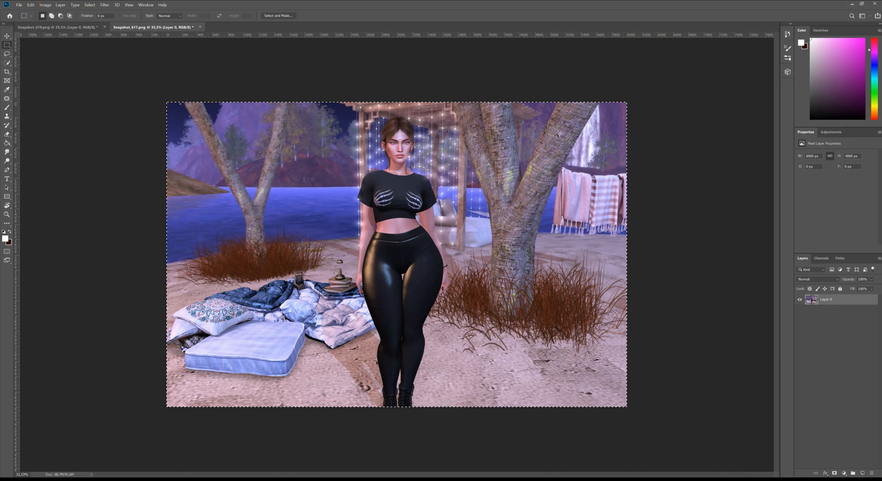
Show the Alpha 1 mask overlay on the image and select the Alpha 1 channel for editing.
click(824, 258)
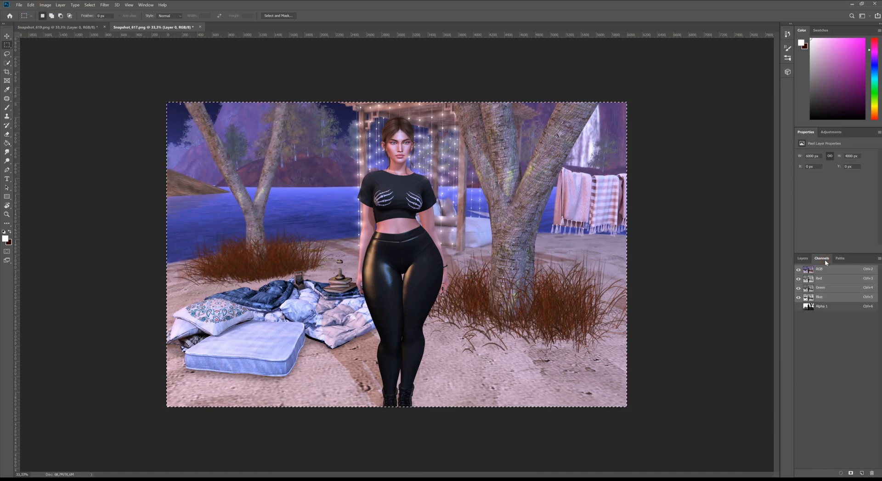
click(798, 306)
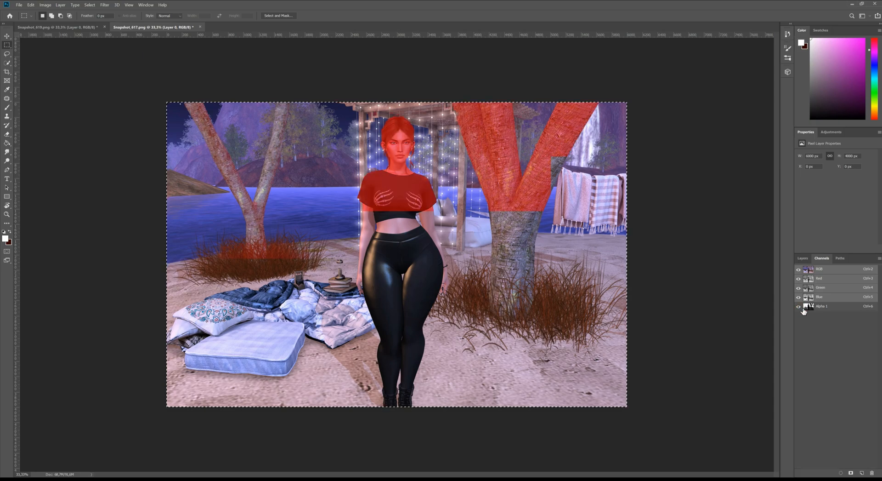
click(811, 312)
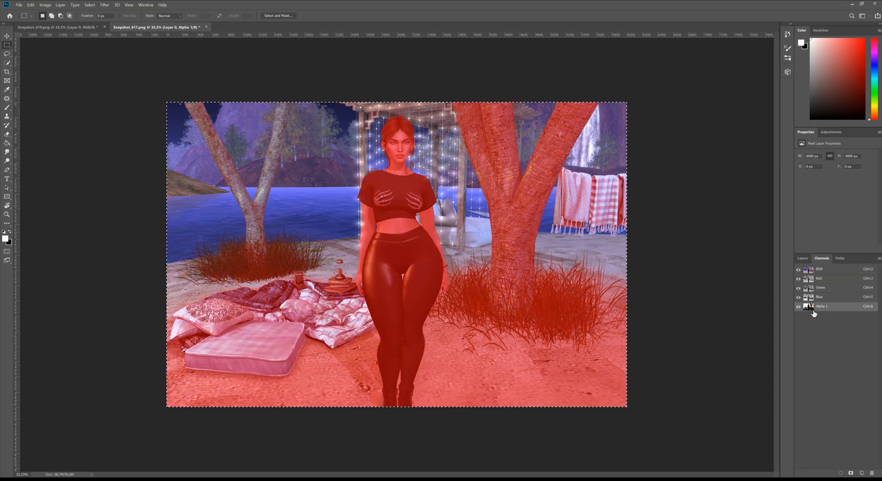
Paint white on the Alpha 1 mask over the blankets and the foreground grass with a soft brush of about 450 px and 28% opacity.
click(5, 108)
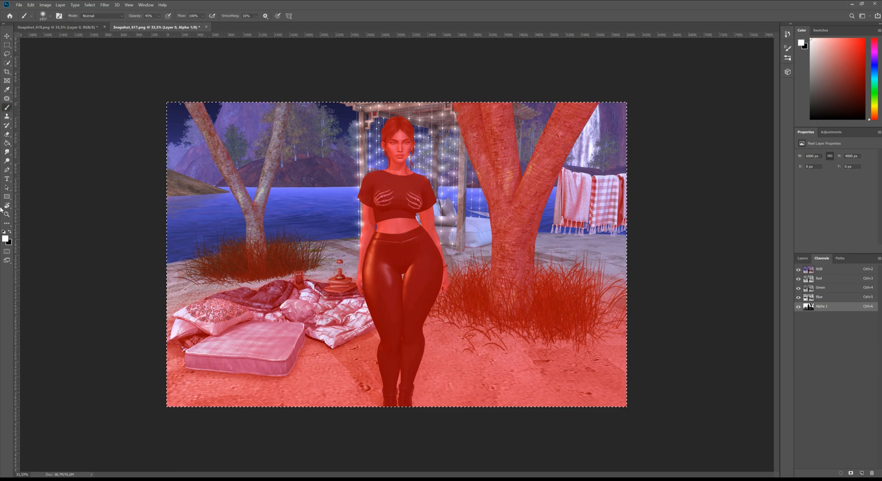
click(49, 18)
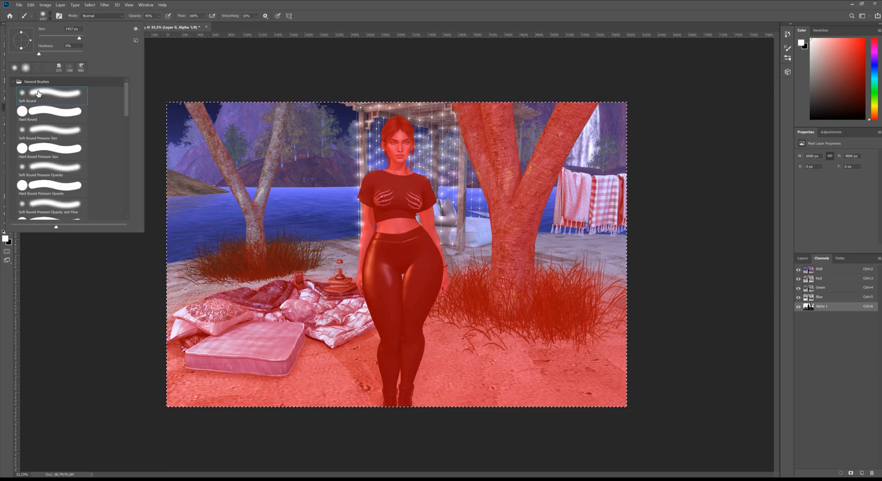
click(53, 18)
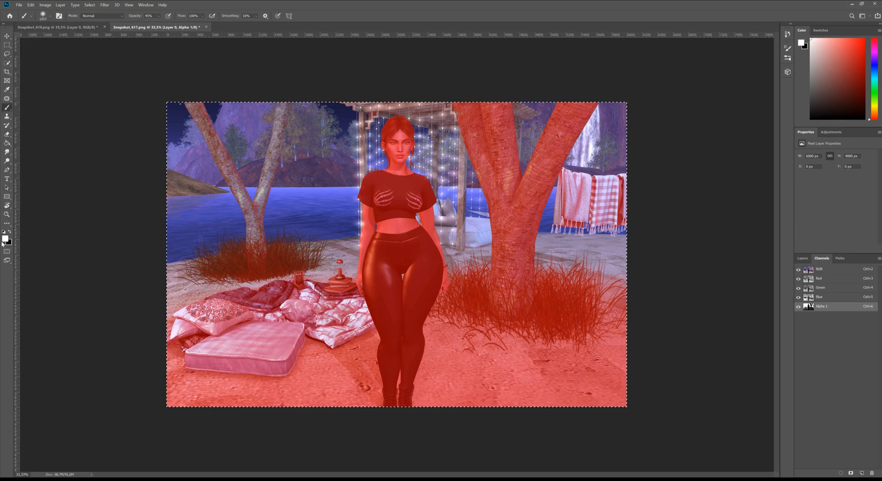
click(159, 16)
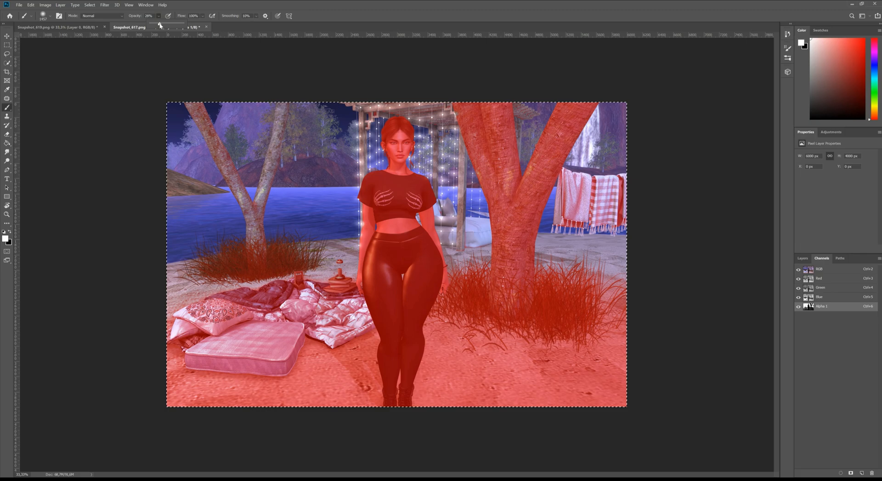
click(49, 18)
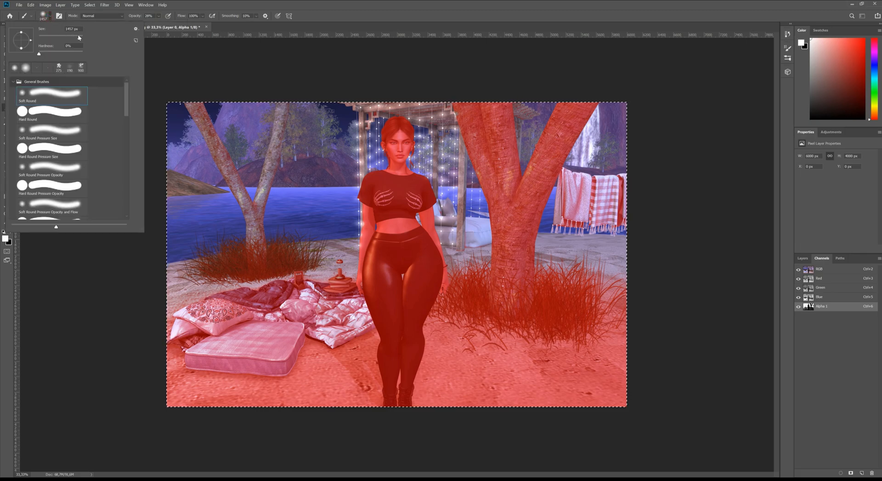
drag(79, 39, 78, 39)
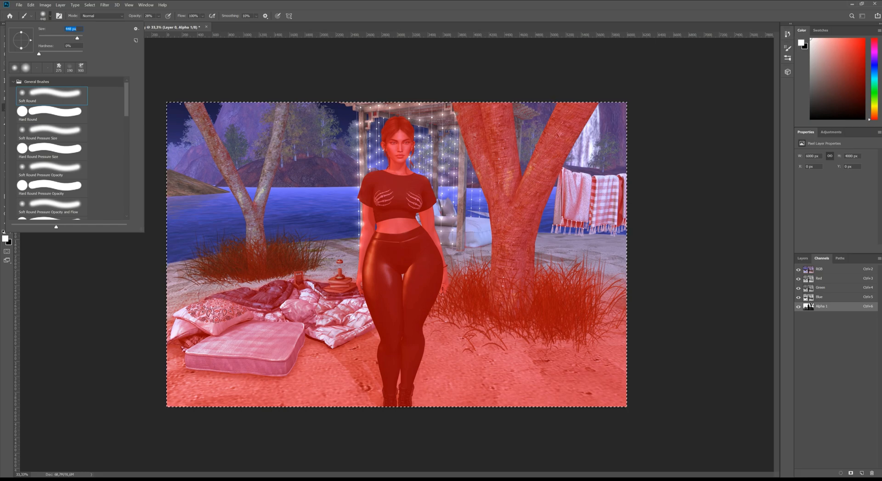
click(267, 224)
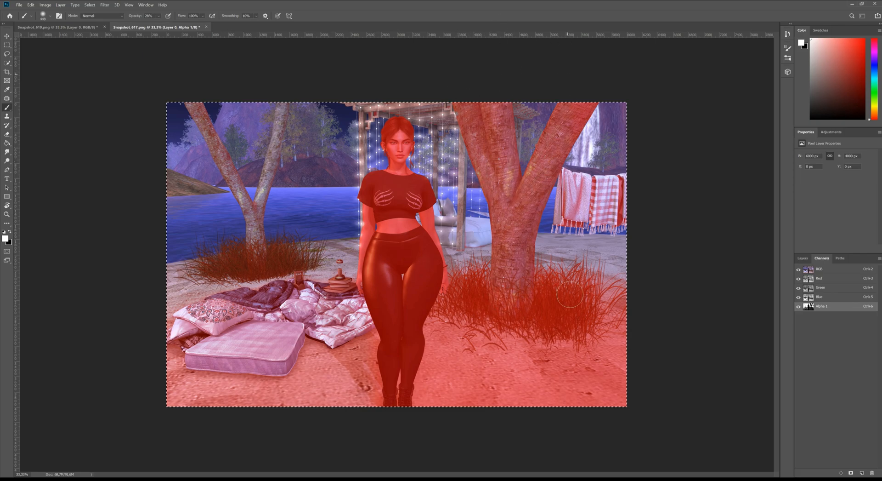
mouse_move(638, 312)
mouse_down()
mouse_move(620, 215)
mouse_move(628, 337)
mouse_move(608, 463)
mouse_move(560, 444)
mouse_move(556, 414)
mouse_move(519, 355)
mouse_move(499, 280)
mouse_move(472, 335)
mouse_move(455, 407)
mouse_move(470, 298)
mouse_move(435, 414)
mouse_move(444, 331)
mouse_up()
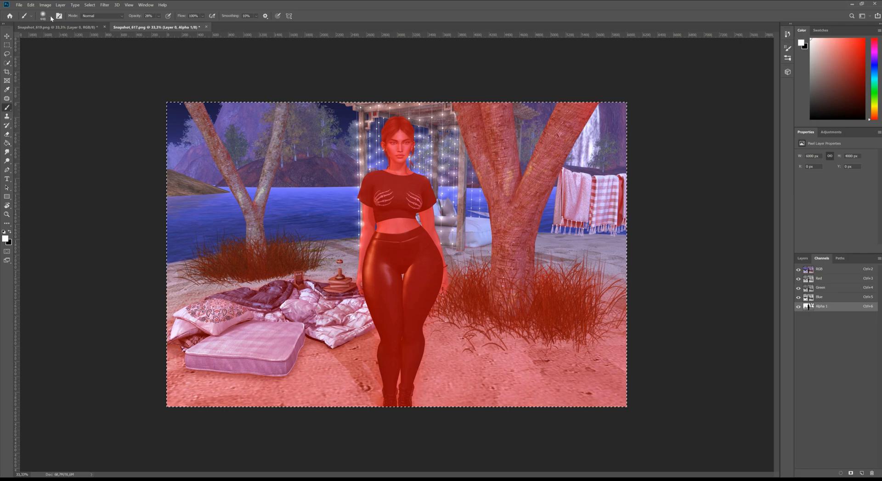
Set the brush to 37% opacity and 800 px and lighten the mask further around the blankets, right tree, grass and sand.
click(159, 15)
drag(163, 19, 167, 20)
click(44, 16)
drag(77, 39, 80, 39)
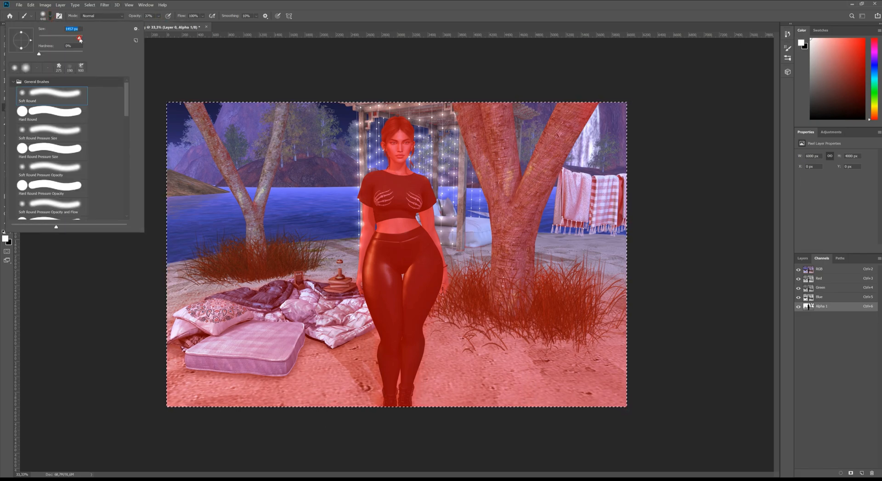
text(800)
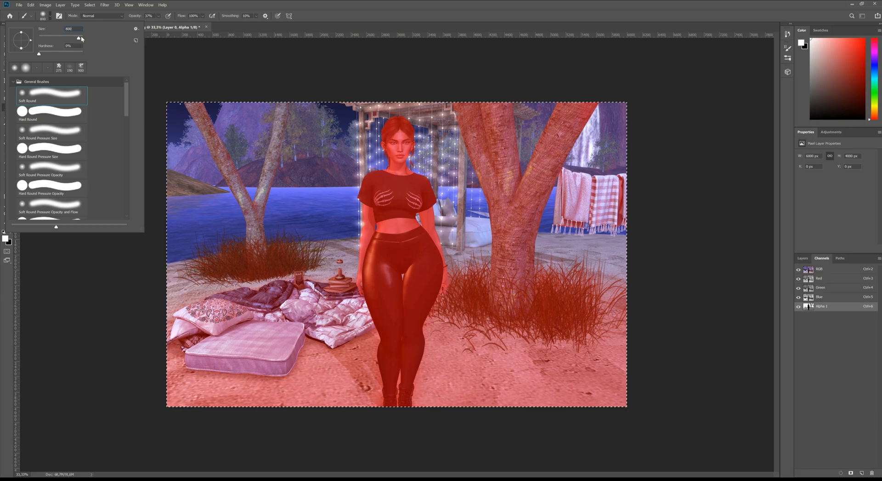
key(Return)
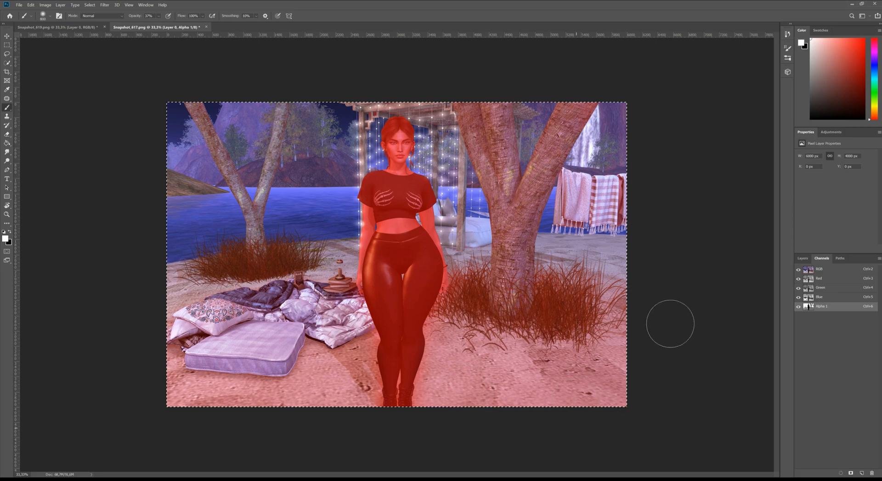
Select the RGB composite channel, hide the Alpha 1 overlay and return to the layers.
click(7, 35)
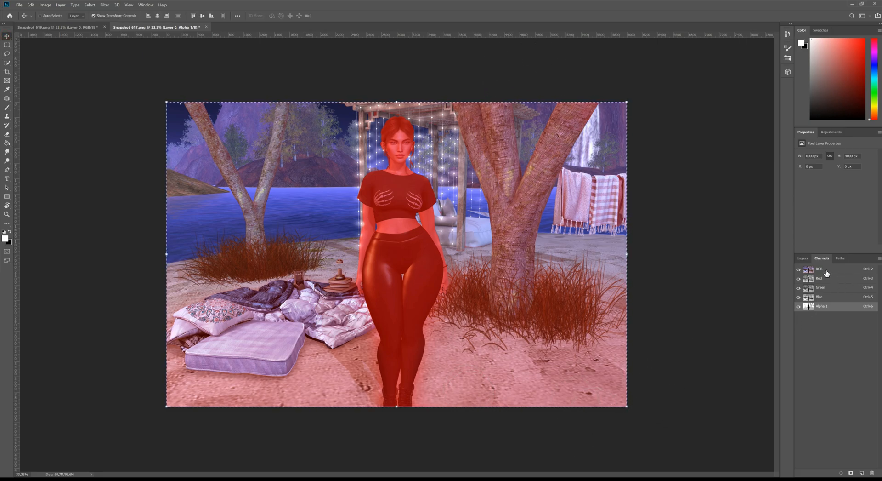
click(826, 272)
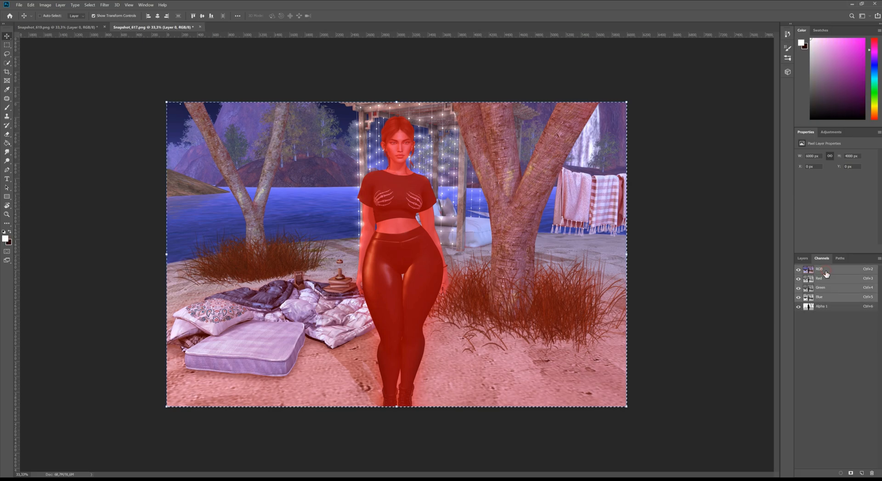
click(799, 307)
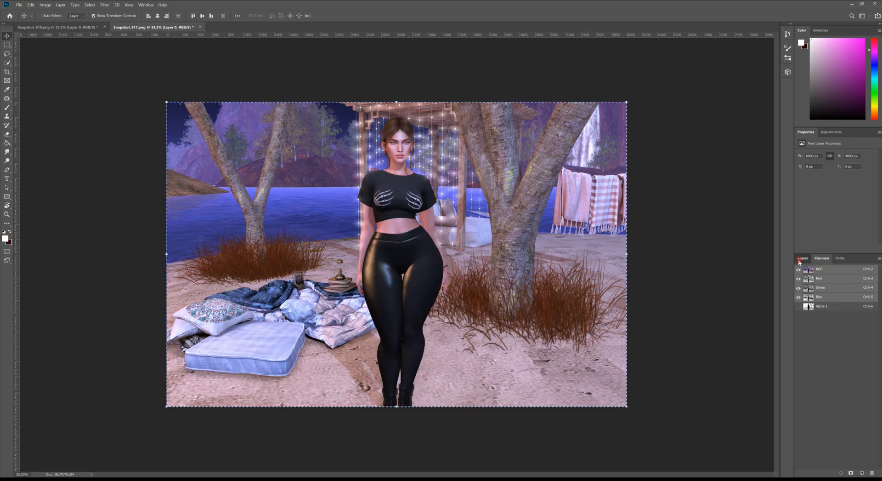
click(800, 259)
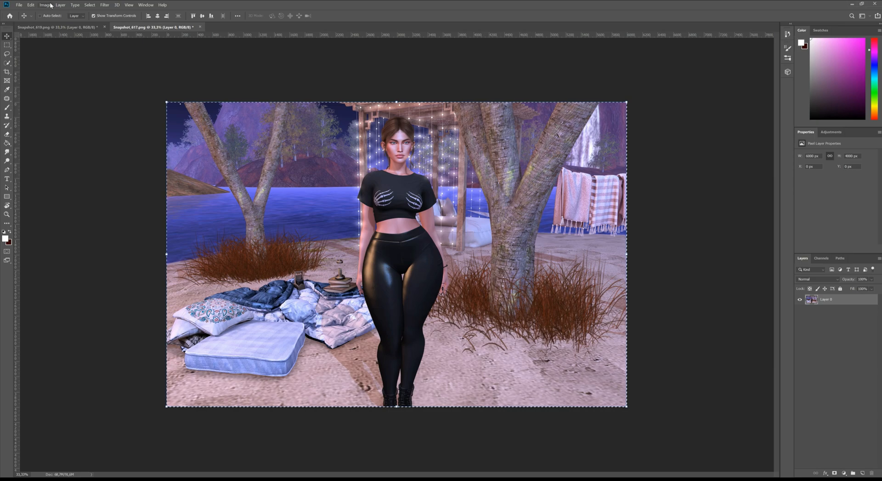
Apply Lens Blur with Alpha 1 as depth map, blur focal distance 5, radius 49, blade curvature 48 and rotation 63, and clear the selection.
click(102, 5)
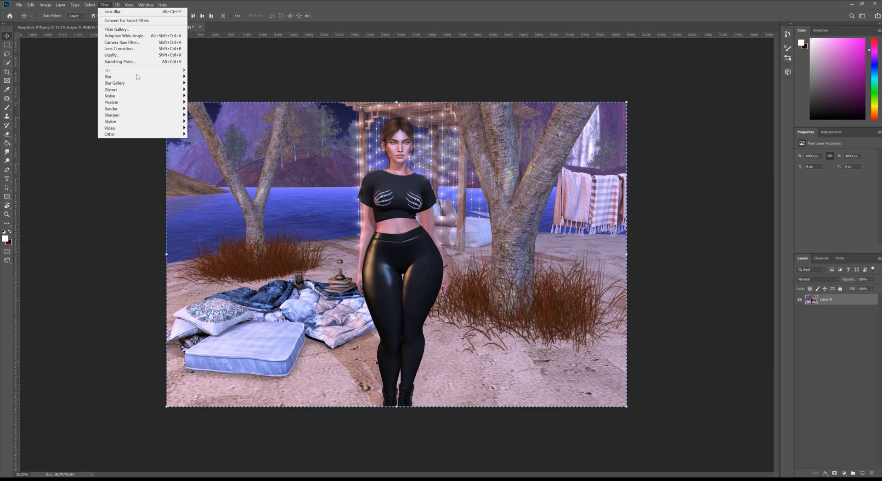
mouse_move(143, 79)
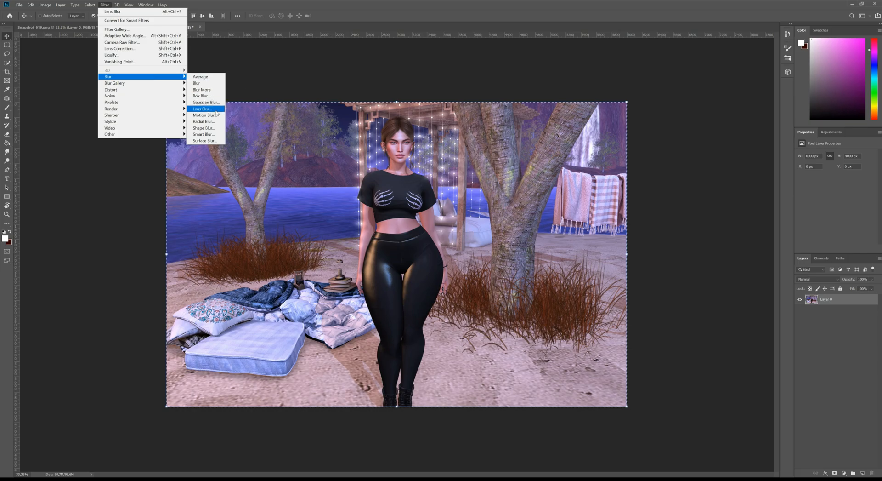
click(214, 109)
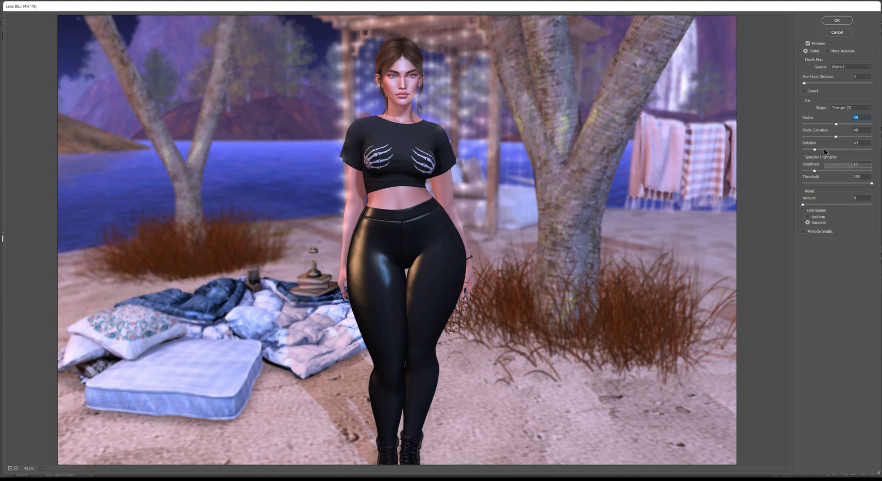
click(836, 21)
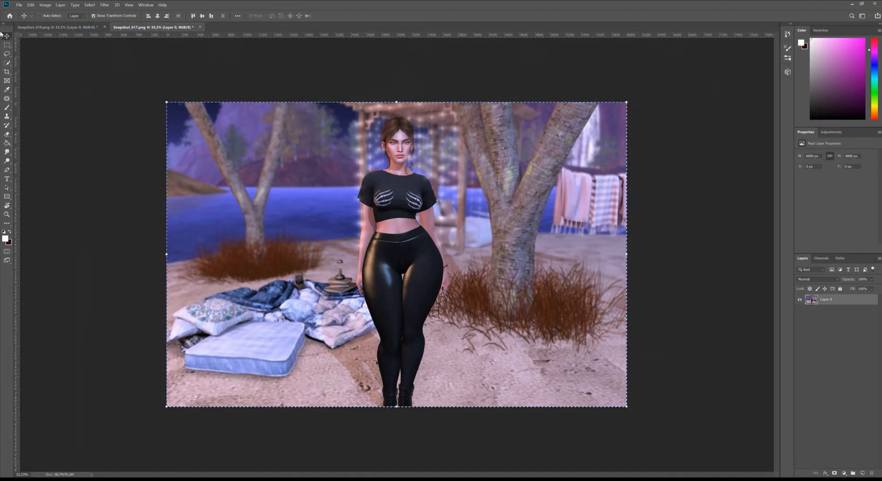
key(m)
click(81, 152)
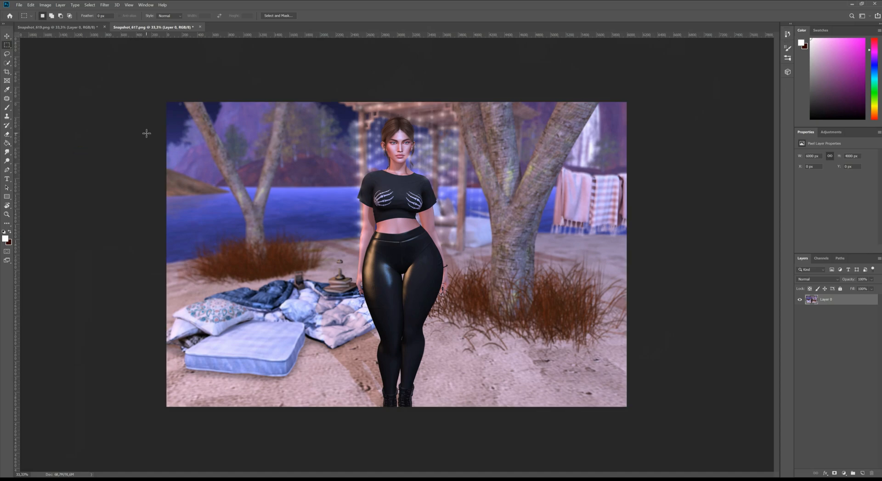
Inspect the lens-blurred snapshot at 100% and 200% around the avatar's face, hair, body and surroundings, and review the whole image.
key(ctrl+1)
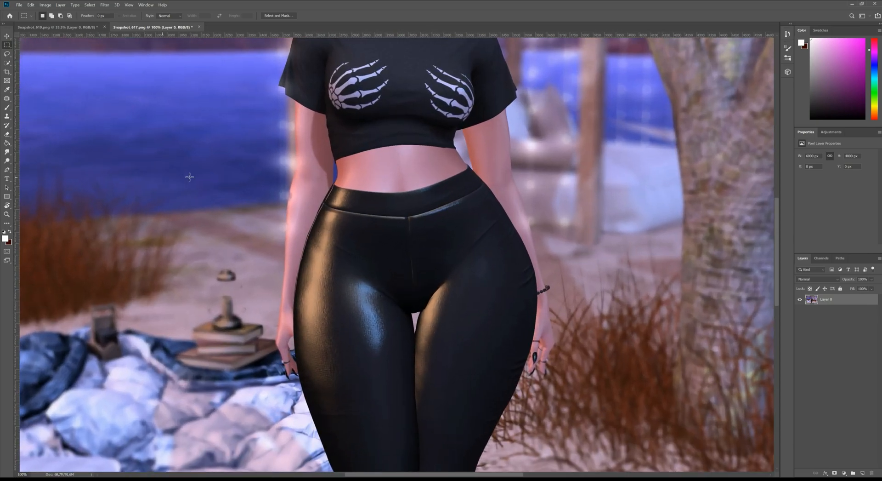
scroll(192, 167, up, 5)
scroll(193, 167, up, 6)
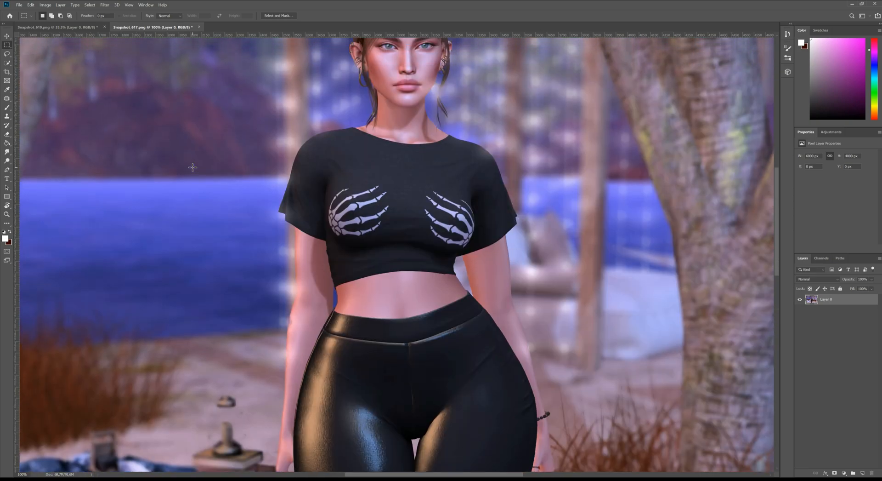
scroll(192, 167, up, 5)
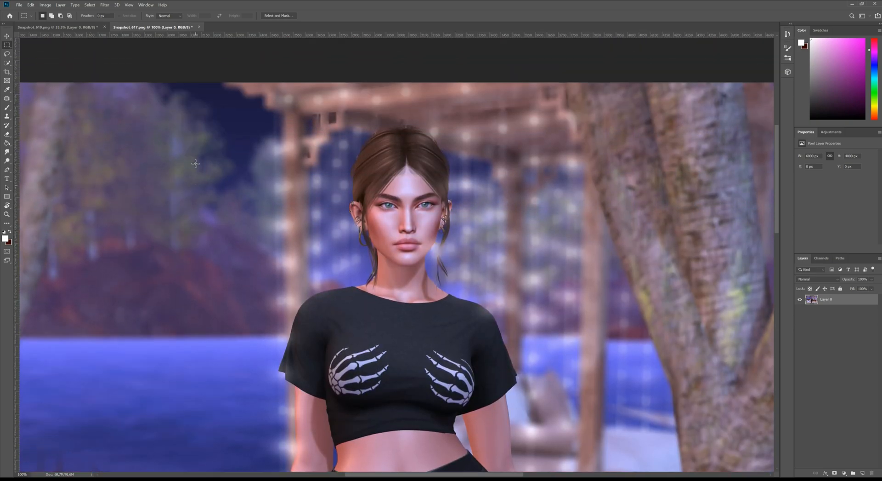
key(ctrl+plus)
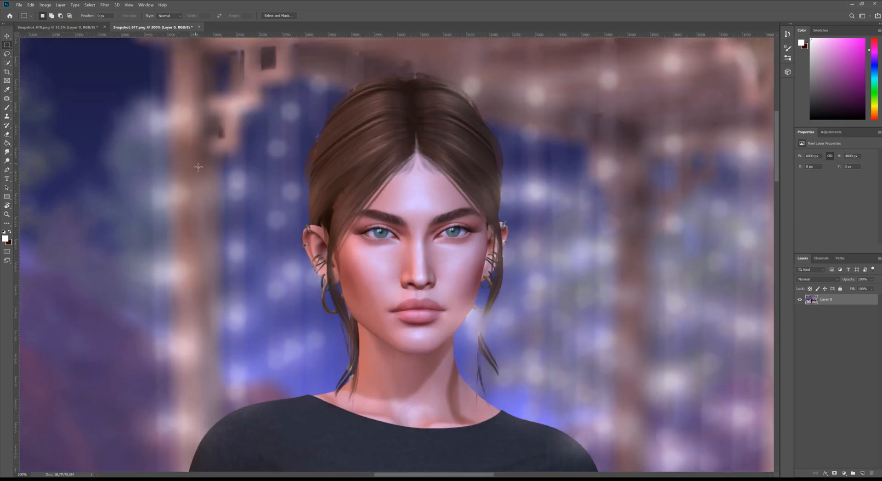
scroll(256, 183, down, 1)
key(ctrl+minus)
scroll(250, 193, down, 10)
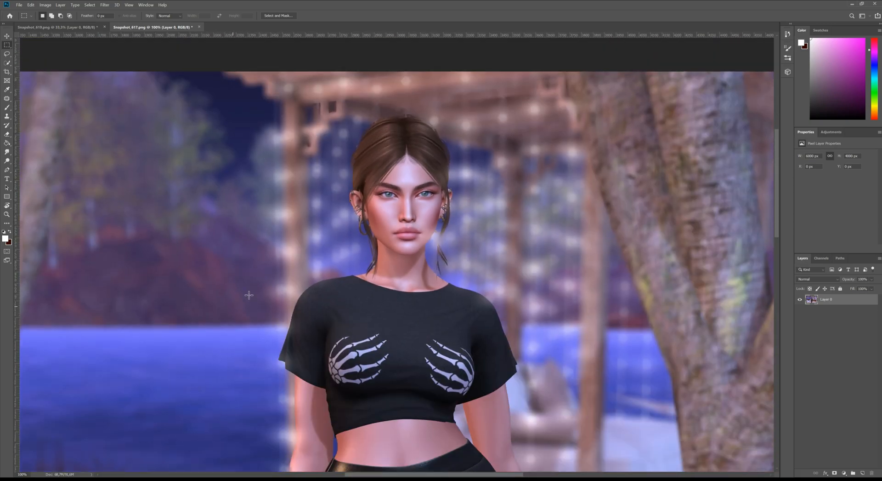
scroll(253, 356, down, 2)
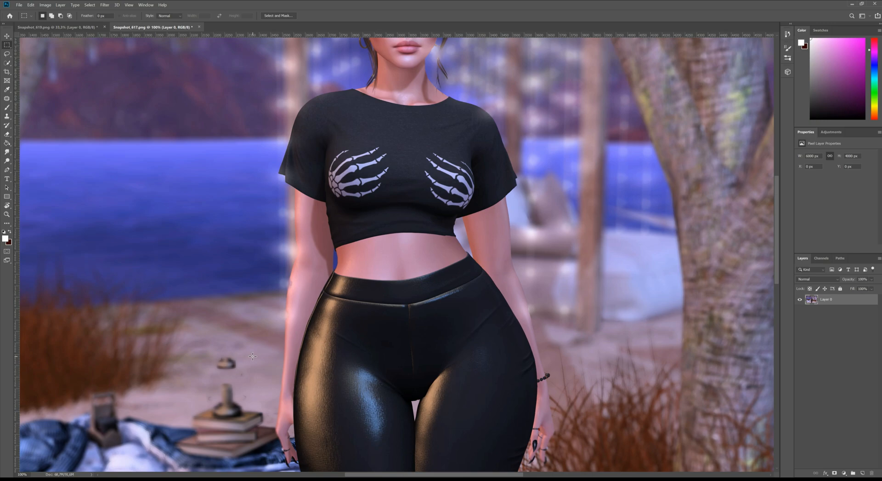
key(ctrl+minus)
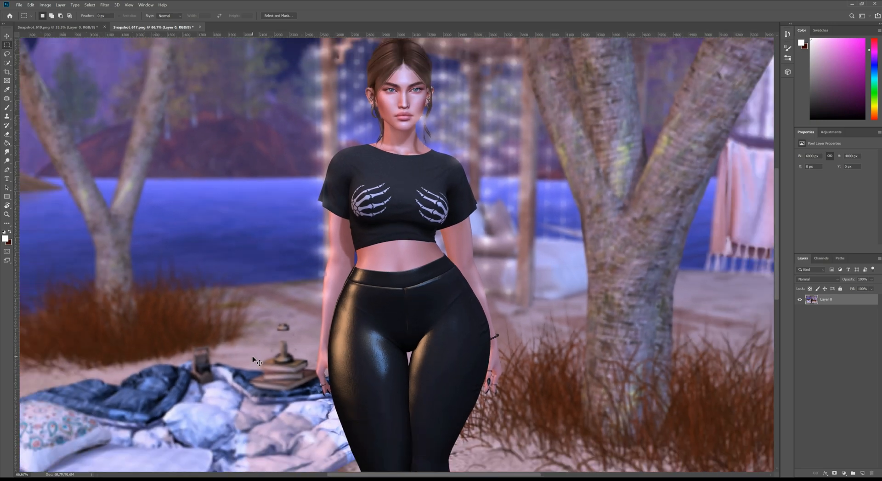
key(ctrl+minus)
scroll(277, 323, down, 2)
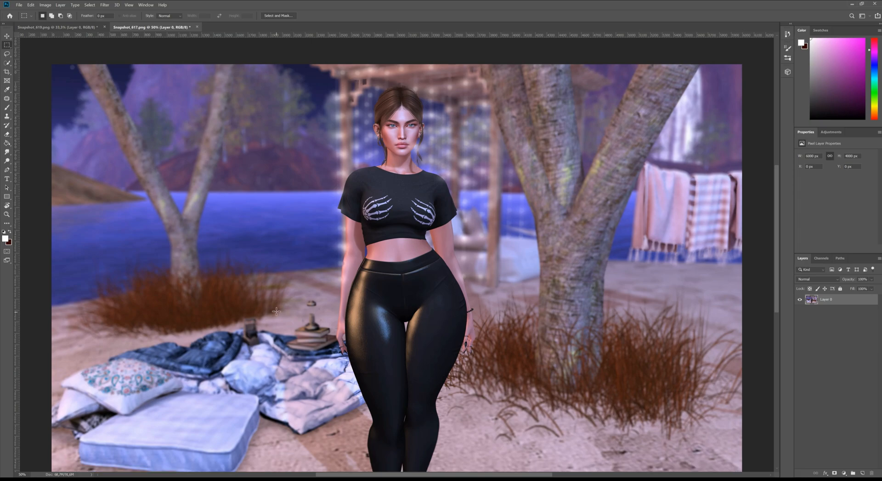
key(ctrl+minus)
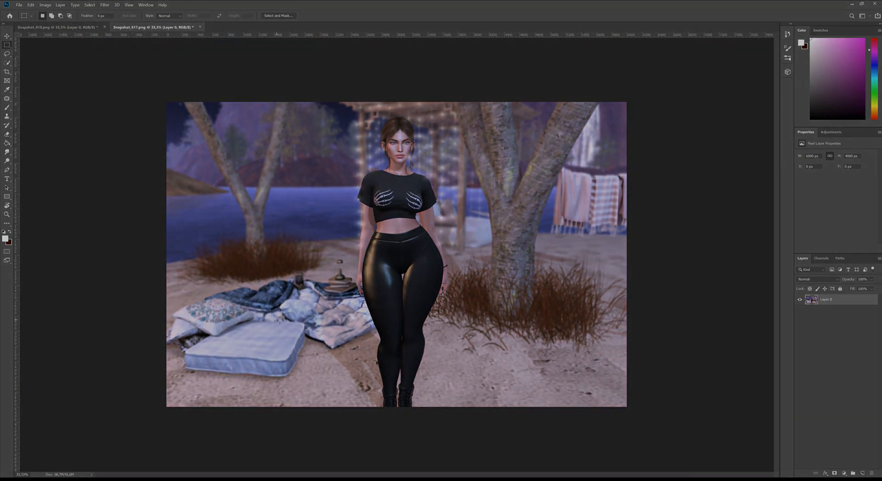